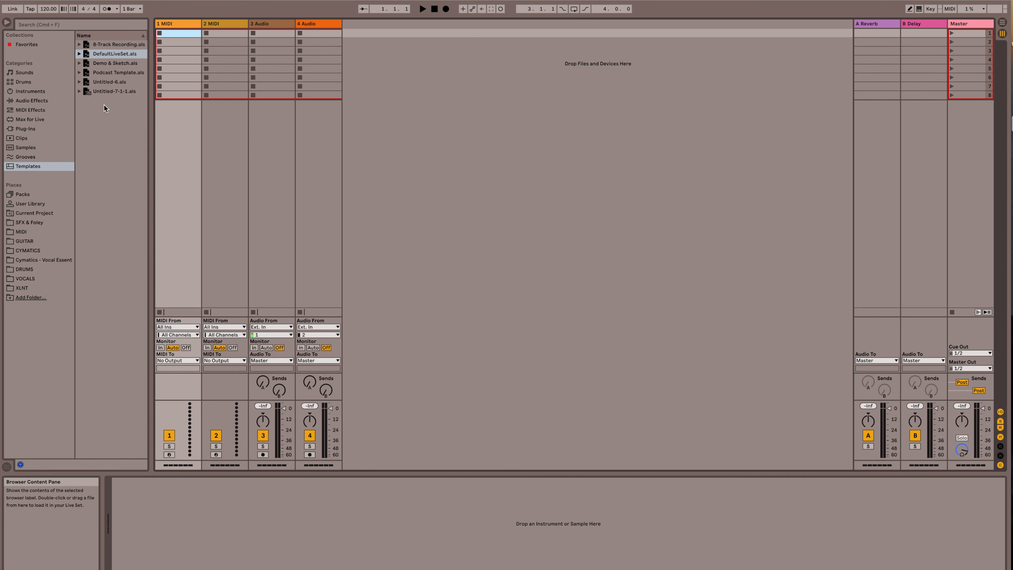
Step: Add the Arpeggiator, Pitch and Scale MIDI effects, in that order, to the 1 MIDI track
left_click(58, 109)
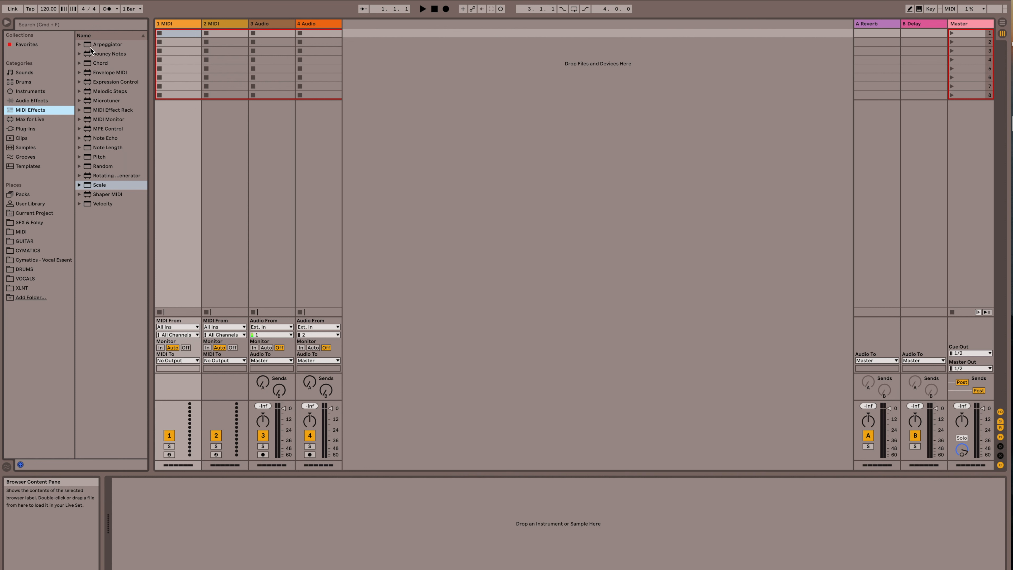
left_click_drag(90, 46, 165, 503)
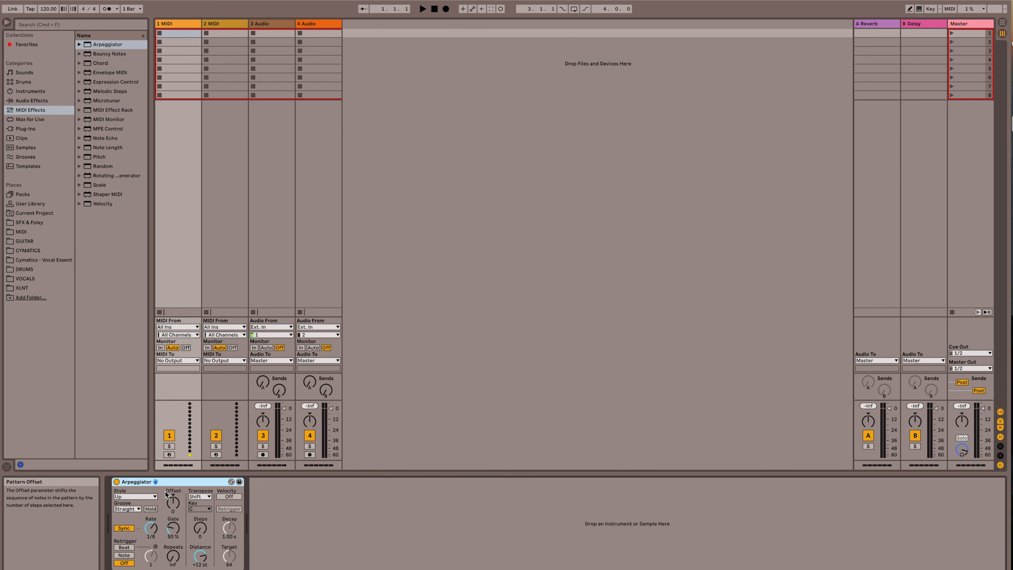
left_click_drag(92, 157, 273, 503)
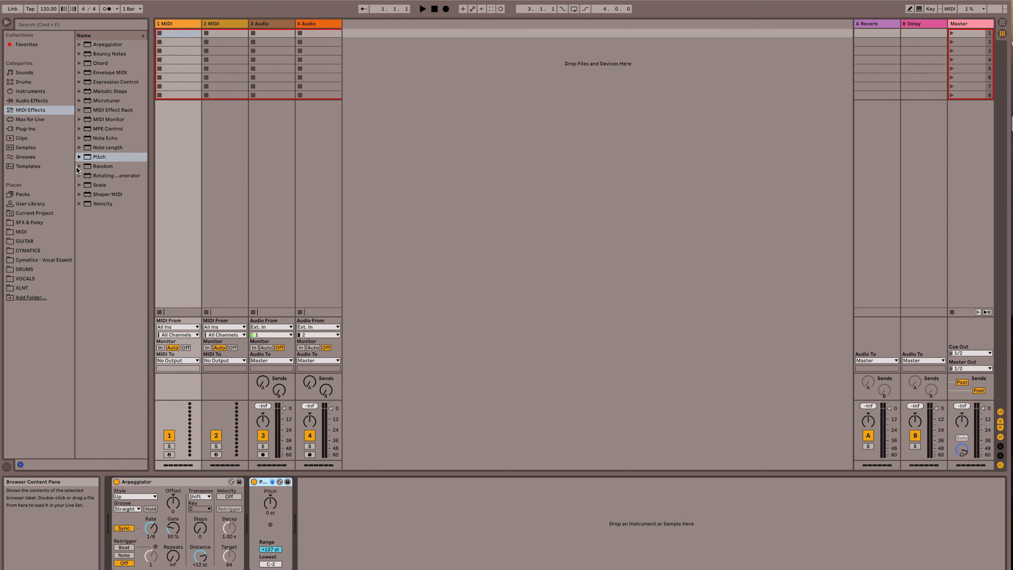
left_click_drag(90, 186, 347, 499)
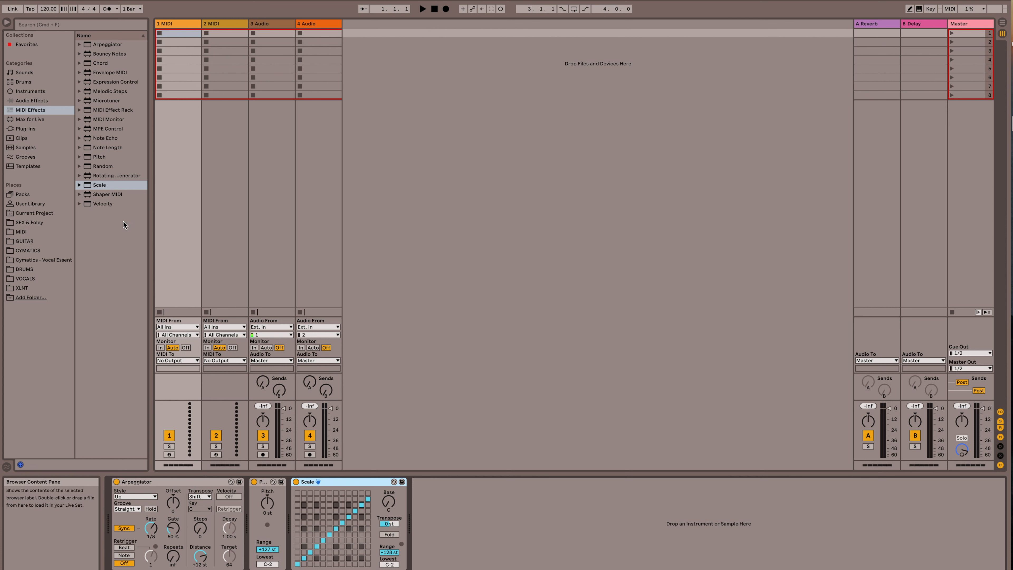
Step: Add the Compressor and EQ Eight audio effects after the Scale device on the 1 MIDI track
left_click(59, 100)
left_click(80, 64)
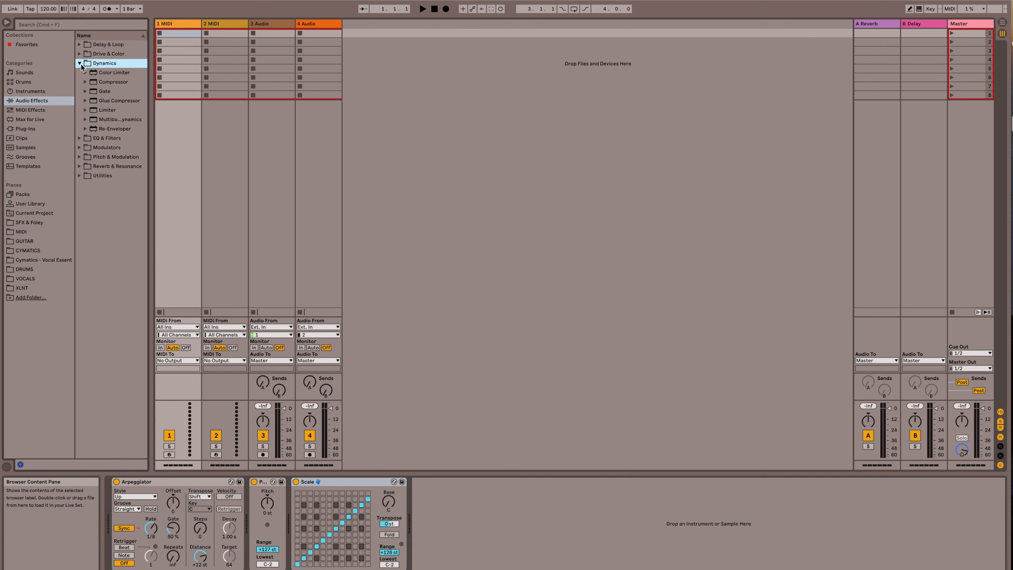
left_click_drag(101, 83, 447, 503)
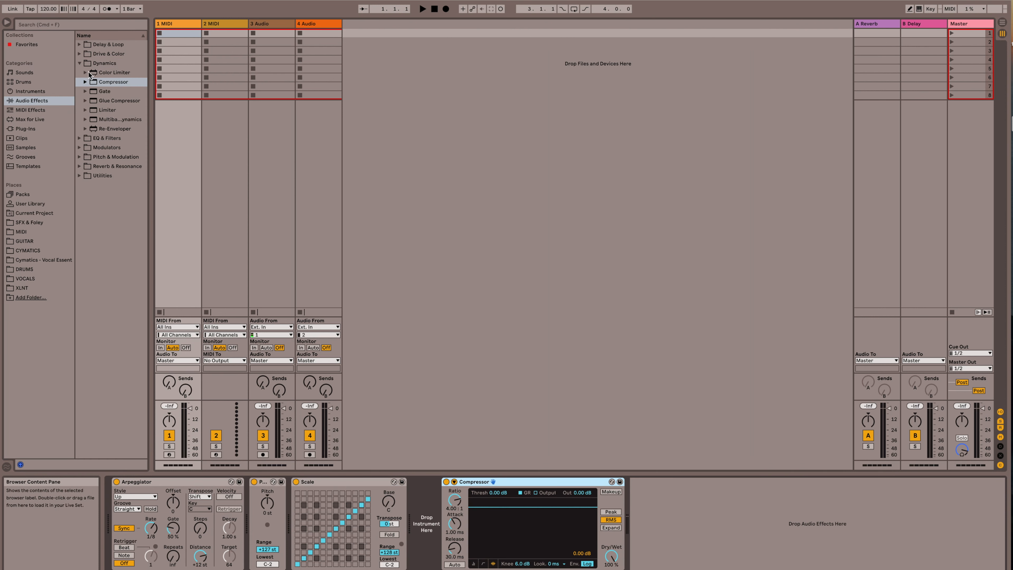
left_click(80, 64)
left_click(80, 73)
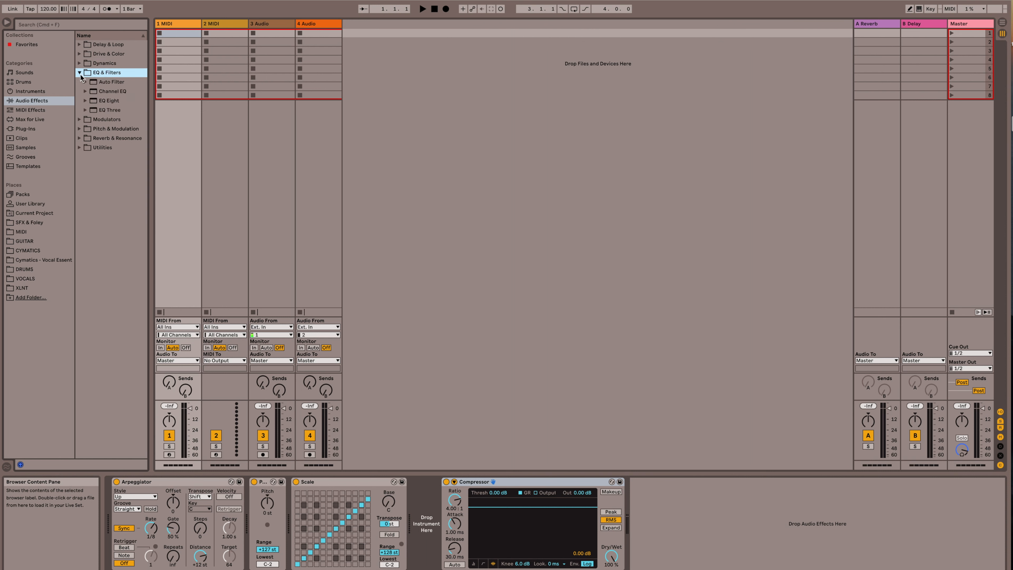
left_click_drag(91, 100, 660, 517)
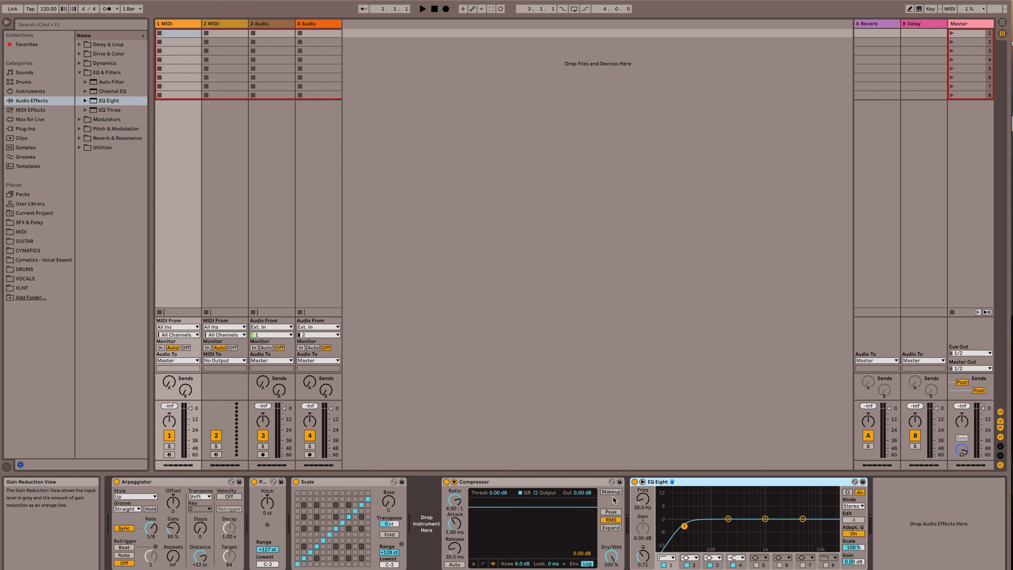
Step: Deactivate EQ Eight, Compressor, Scale, Pitch and Arpeggiator on the 1 MIDI track
left_click(634, 481)
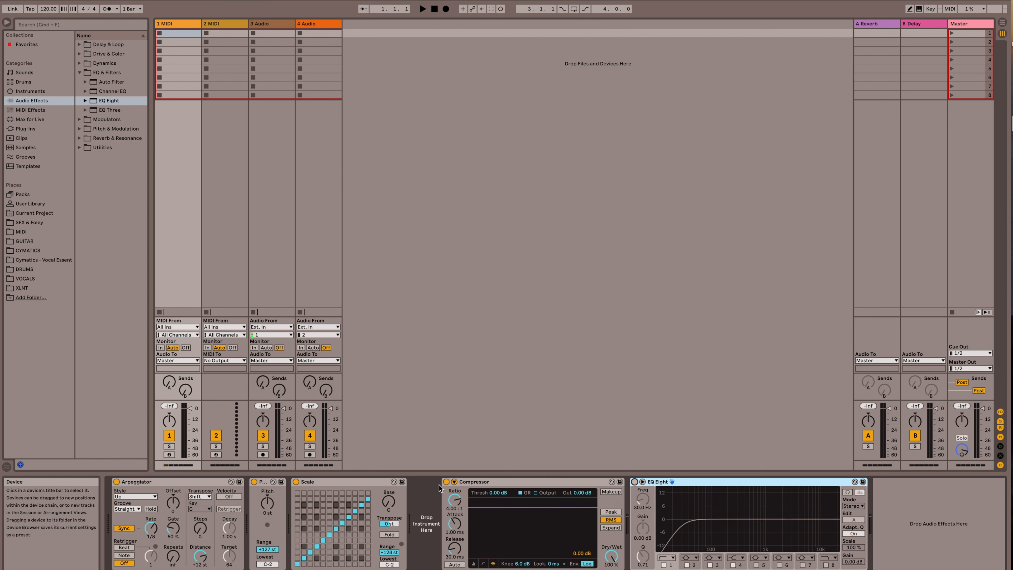
left_click(446, 481)
left_click(296, 481)
left_click(255, 482)
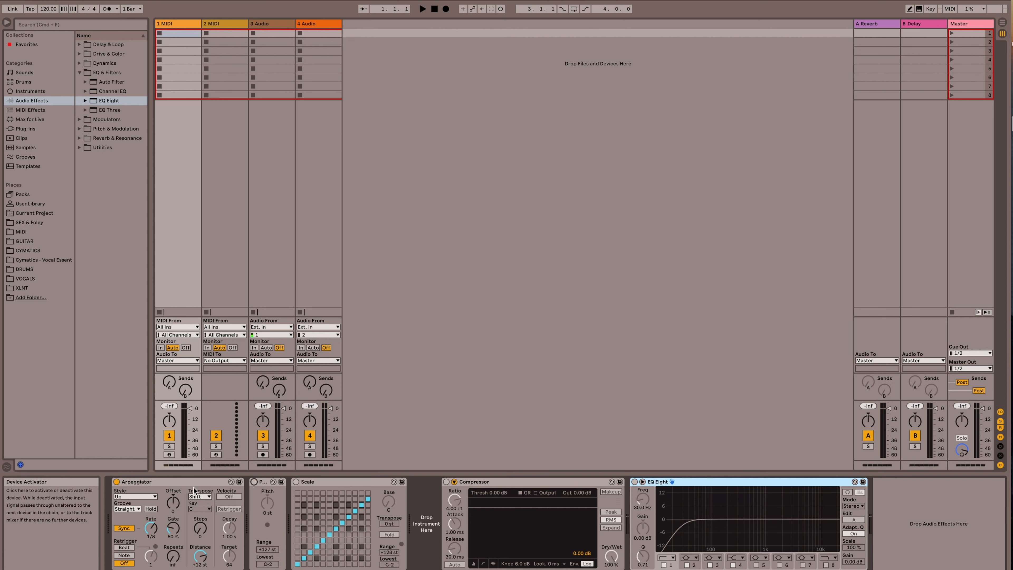
left_click(116, 482)
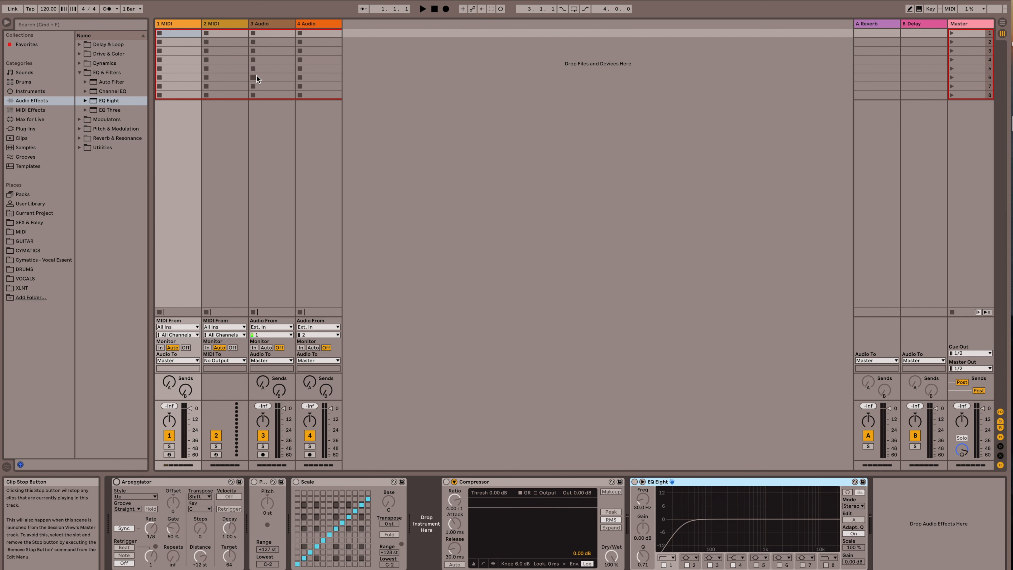
Step: Save the 1 MIDI track as the default MIDI track, overwriting the existing default, and insert a new MIDI track
right_click(190, 24)
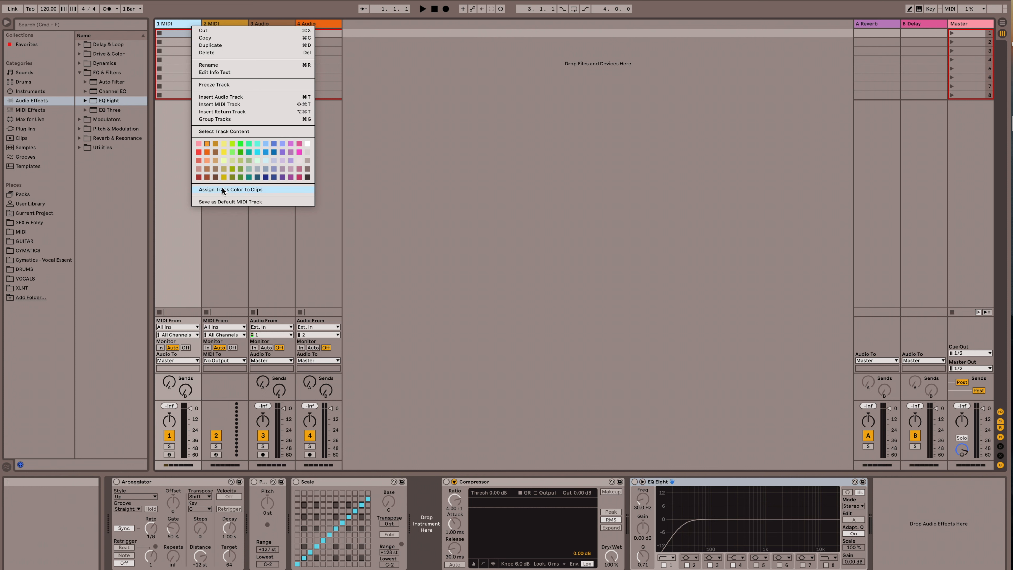
left_click(237, 201)
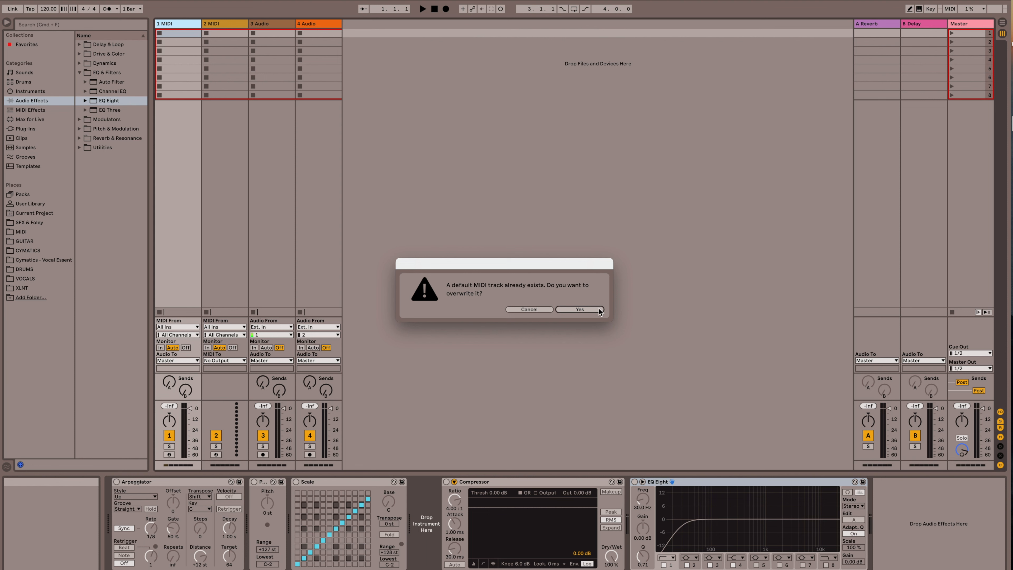
left_click(580, 309)
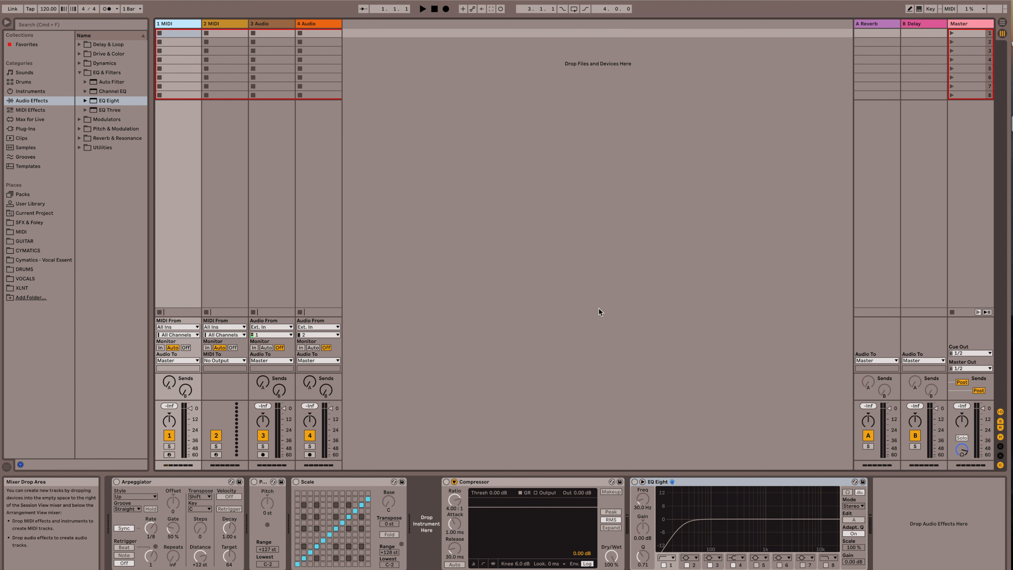
left_click(95, 0)
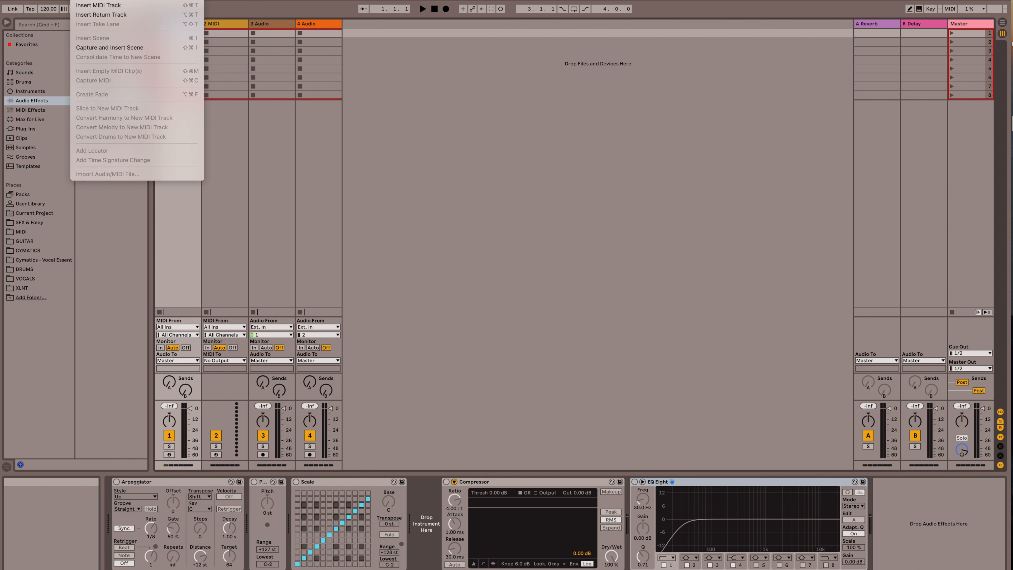
left_click(92, 5)
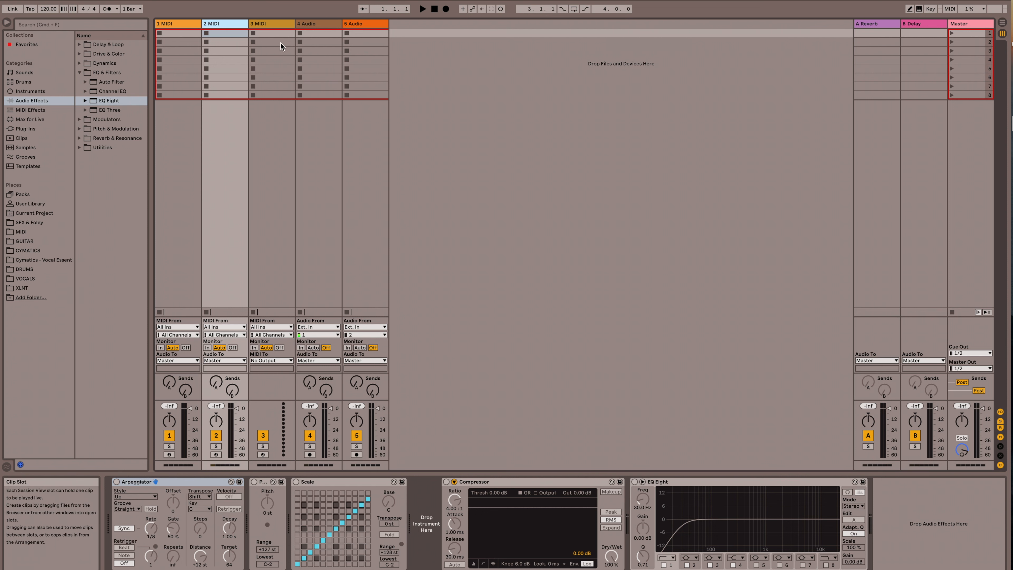
Step: Add a Compressor followed by an EQ Eight to the 4 Audio track and deactivate both devices
right_click(323, 24)
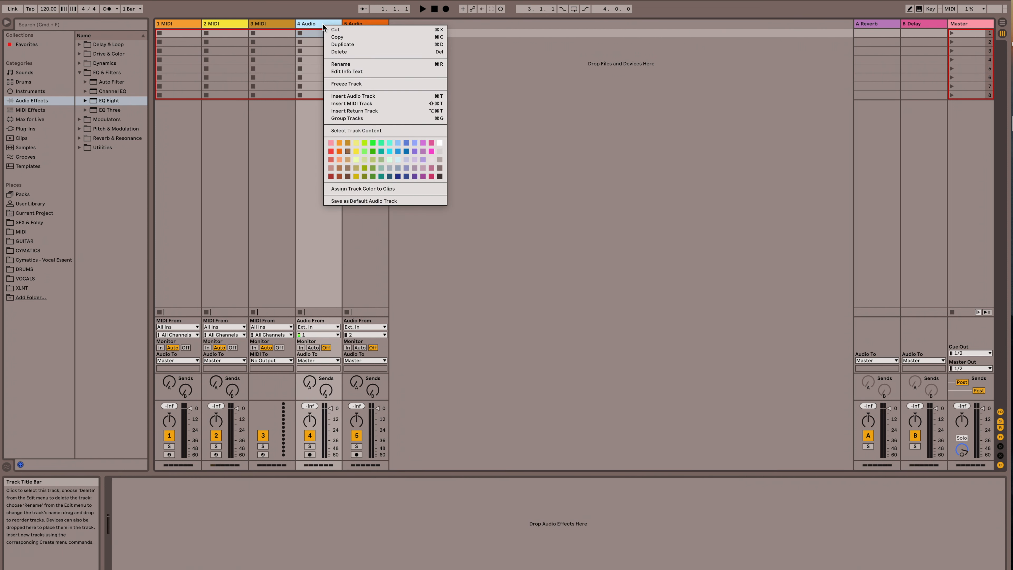
left_click(323, 25)
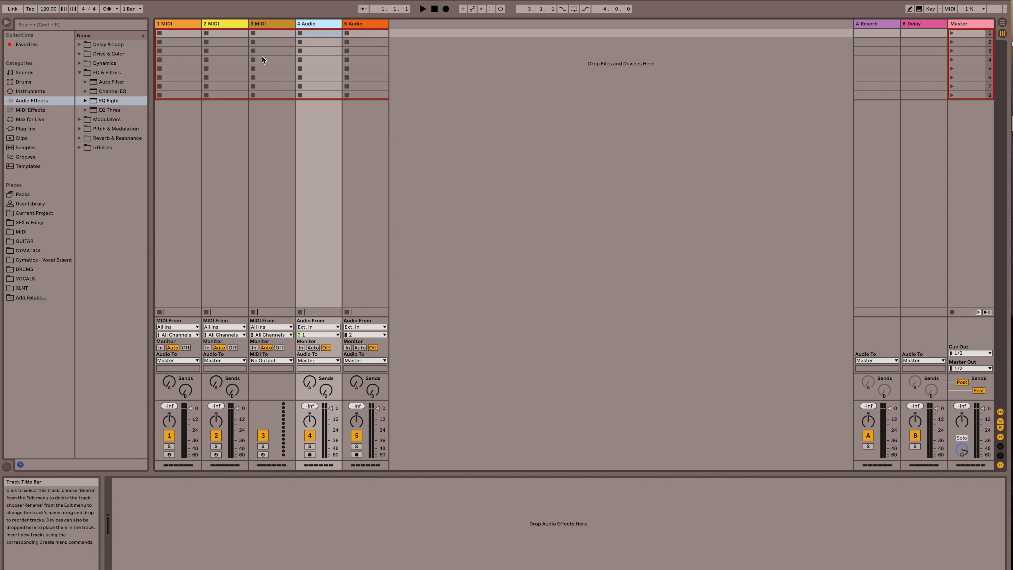
left_click(80, 72)
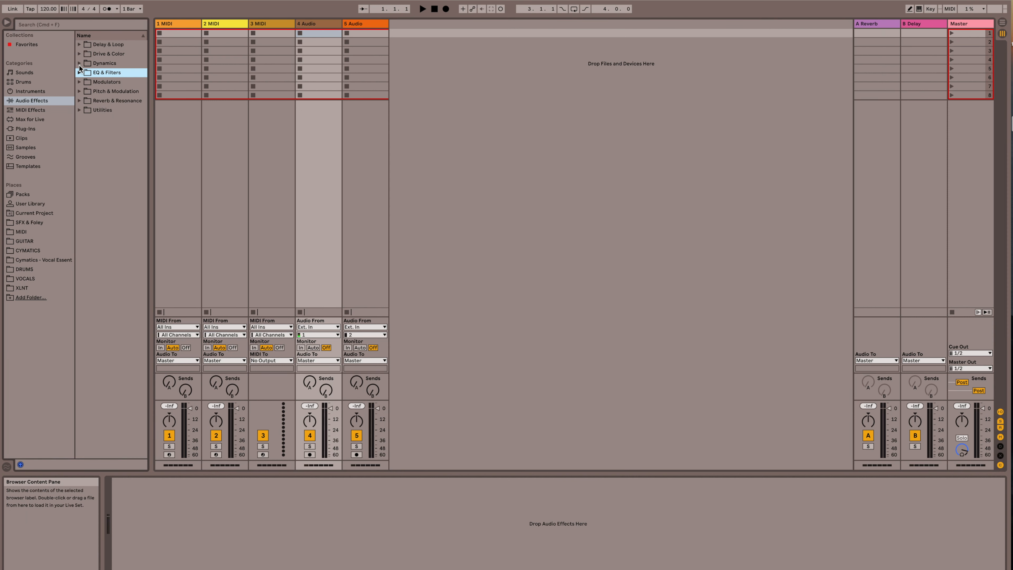
left_click(79, 63)
left_click_drag(92, 83, 210, 546)
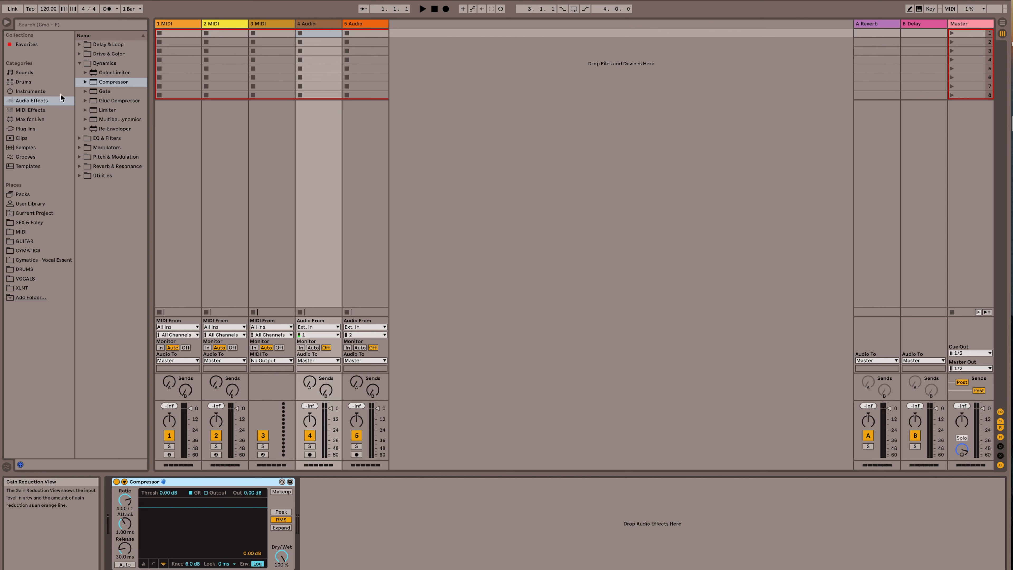
left_click(81, 139)
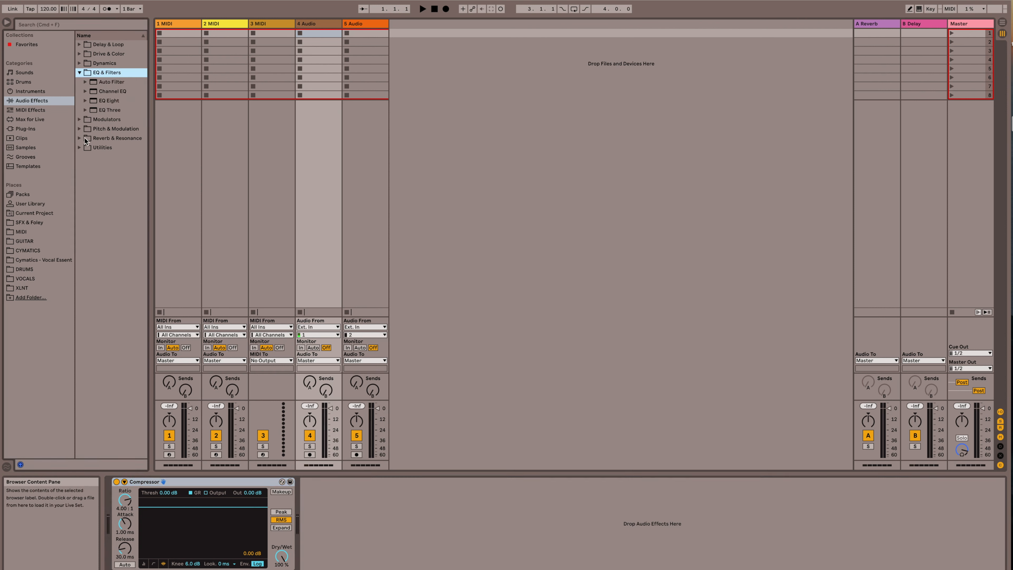
left_click_drag(91, 102, 352, 491)
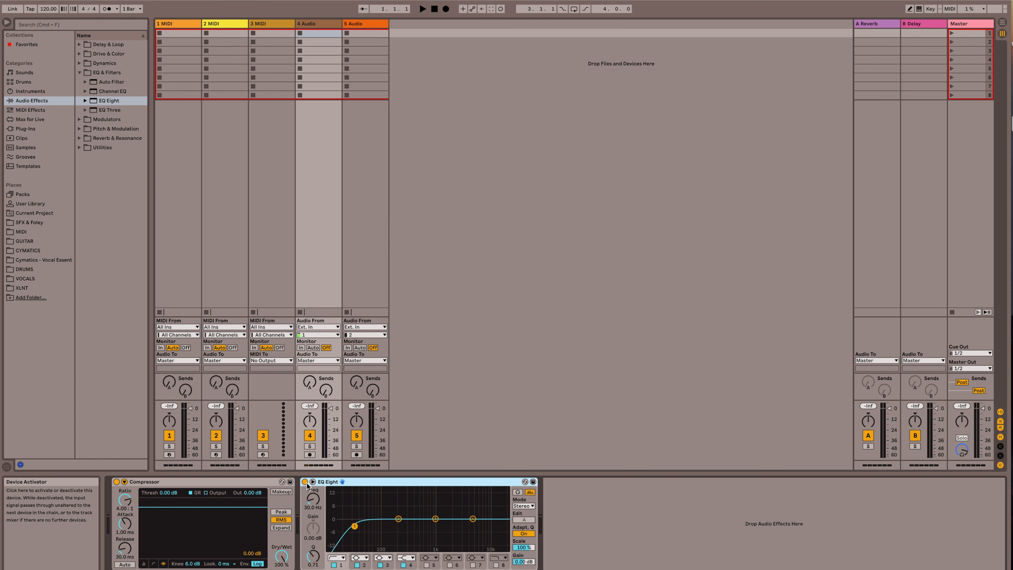
left_click(305, 482)
left_click(116, 482)
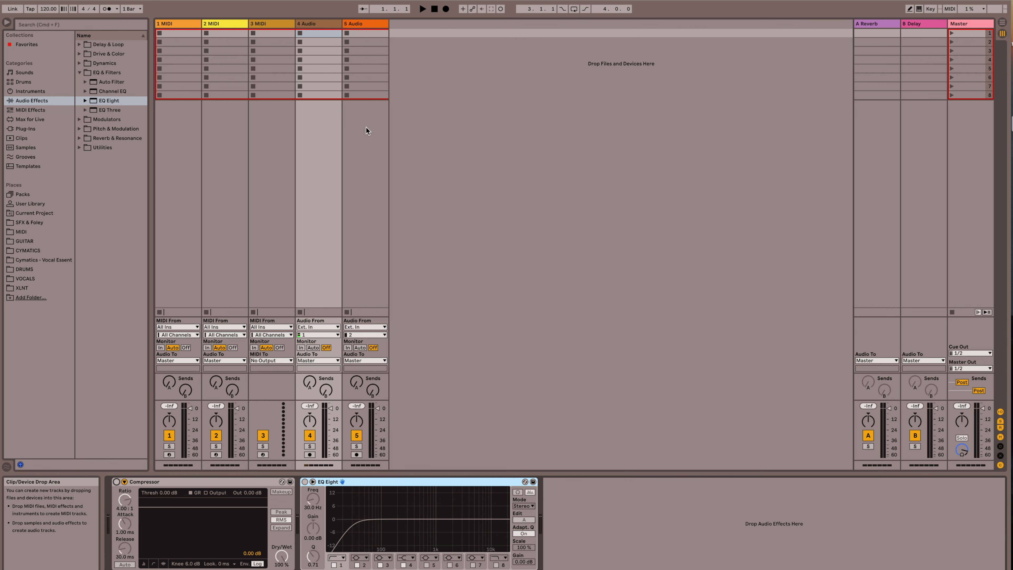
Step: Save the 4 Audio track as the default audio track, overwriting the existing default, and insert a new audio track
right_click(327, 25)
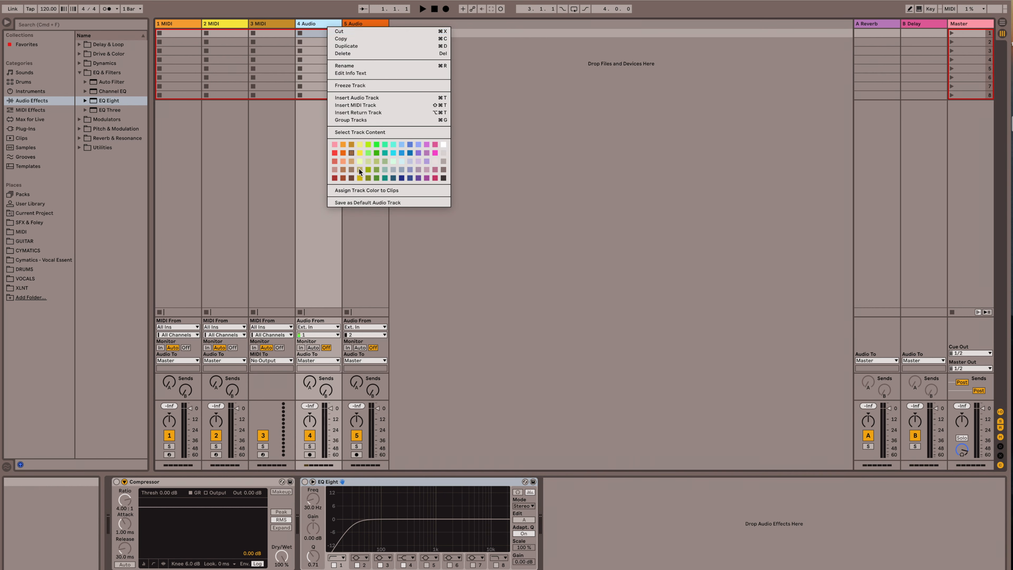
left_click(360, 203)
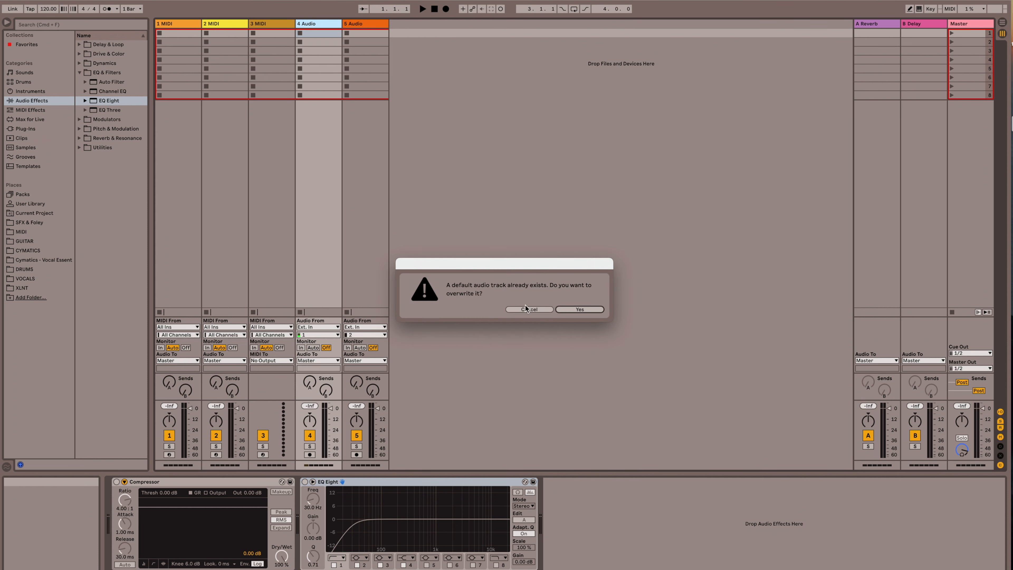
left_click(565, 308)
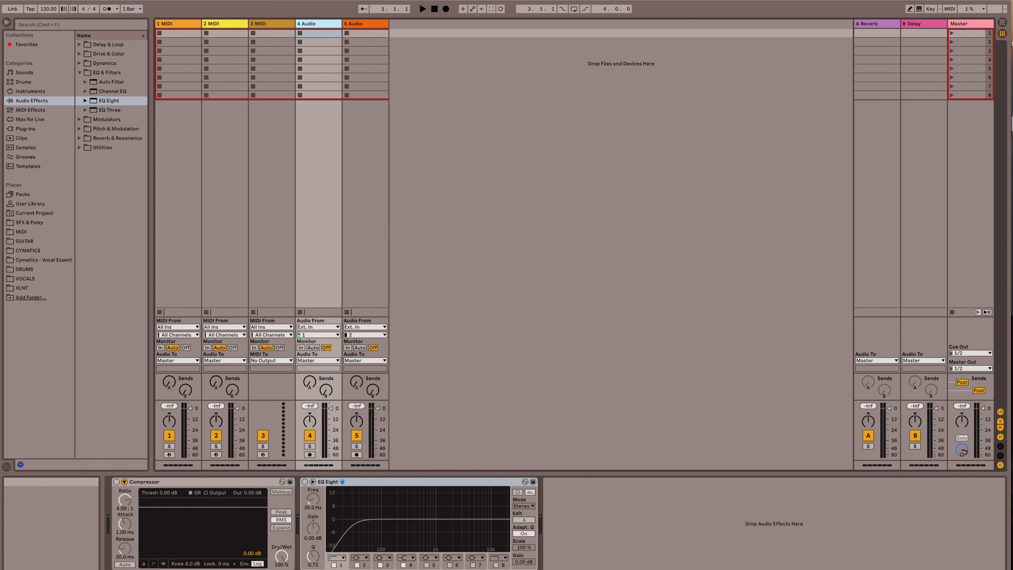
left_click(94, 0)
left_click(96, 4)
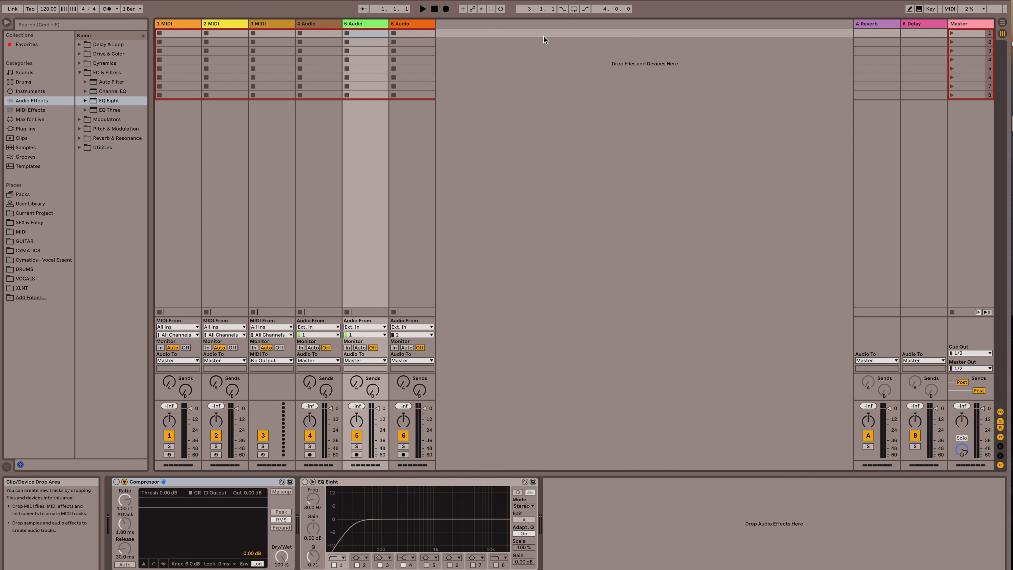
left_click(233, 26)
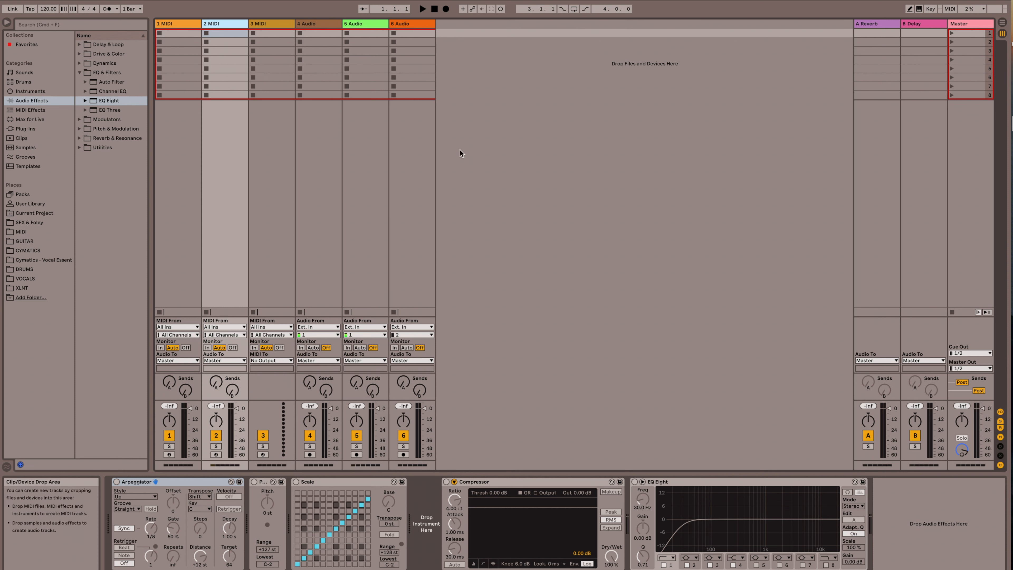
left_click(421, 26)
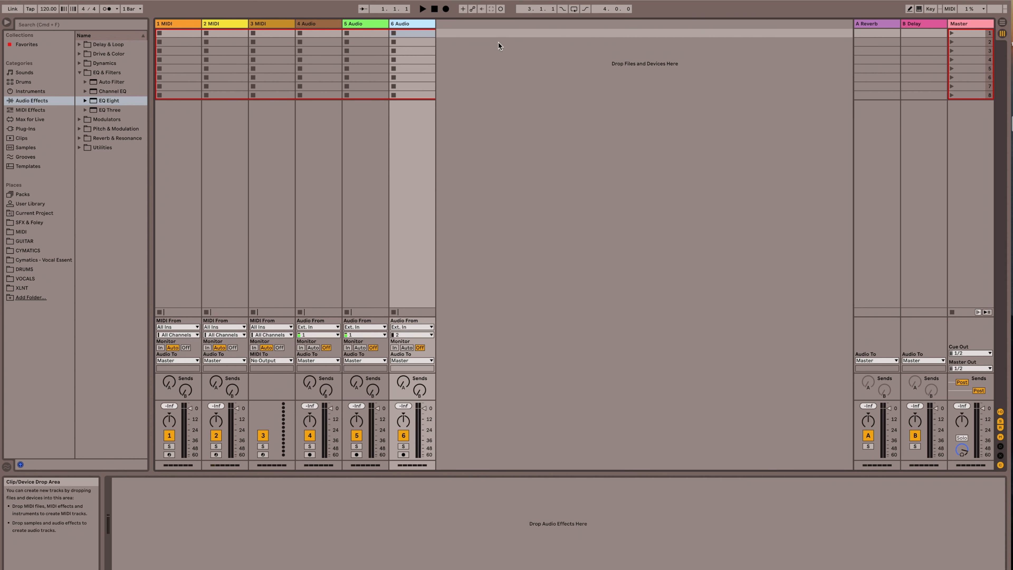